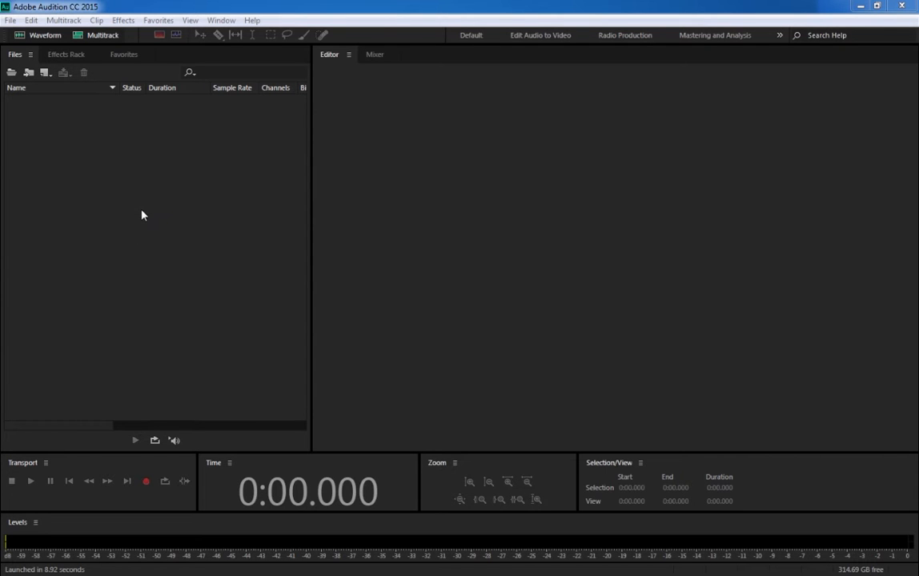
- Open the student audio file dated 11/01/2016 10:23 from the MFC6032 Radio Marking folder and widen the waveform editor
{"action": "double_click", "coordinate": [128, 202]}
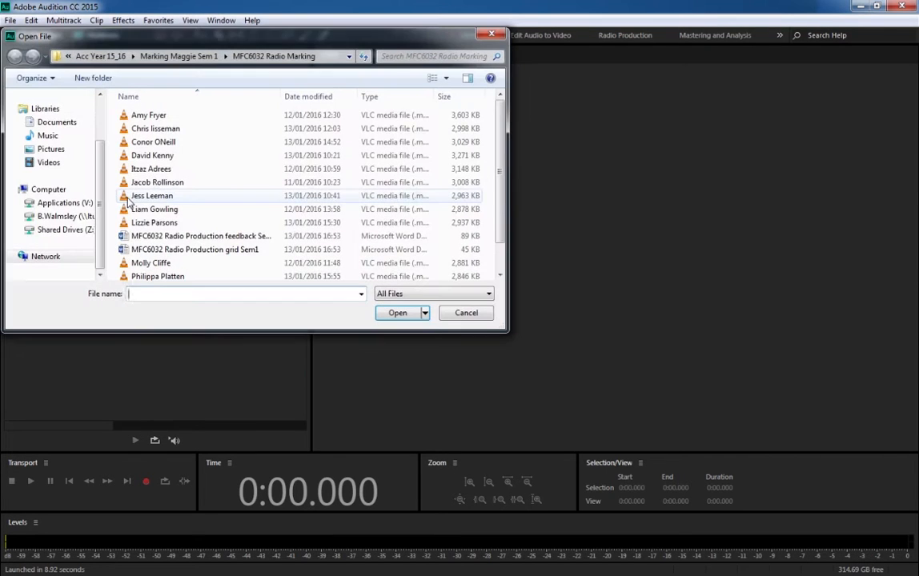
{"action": "left_click", "coordinate": [149, 182]}
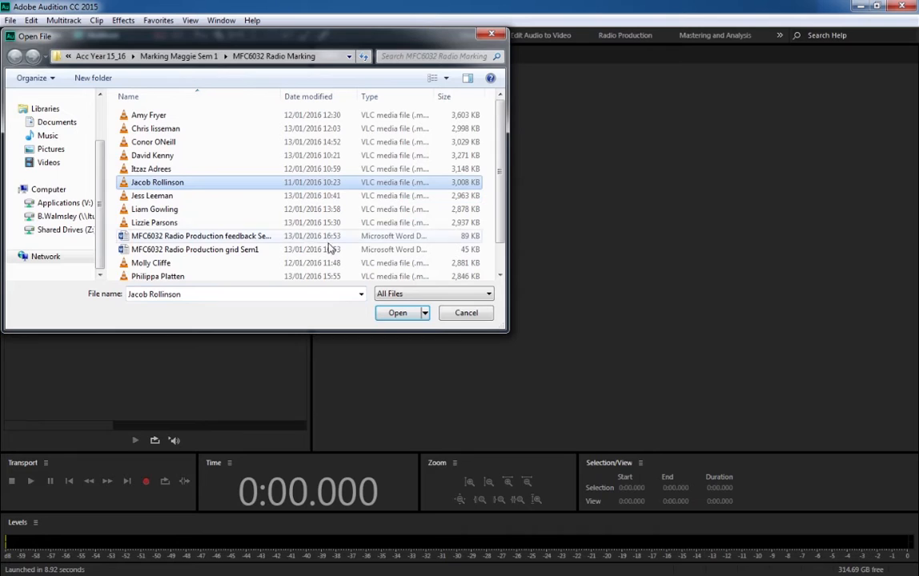
{"action": "left_click", "coordinate": [397, 313]}
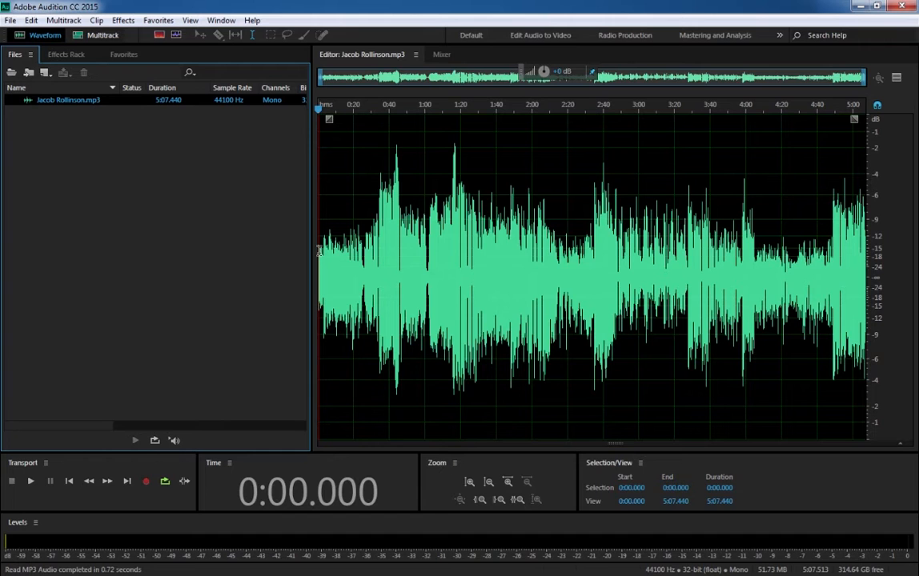
{"action": "left_click_drag", "start_coordinate": [316, 253], "coordinate": [178, 240]}
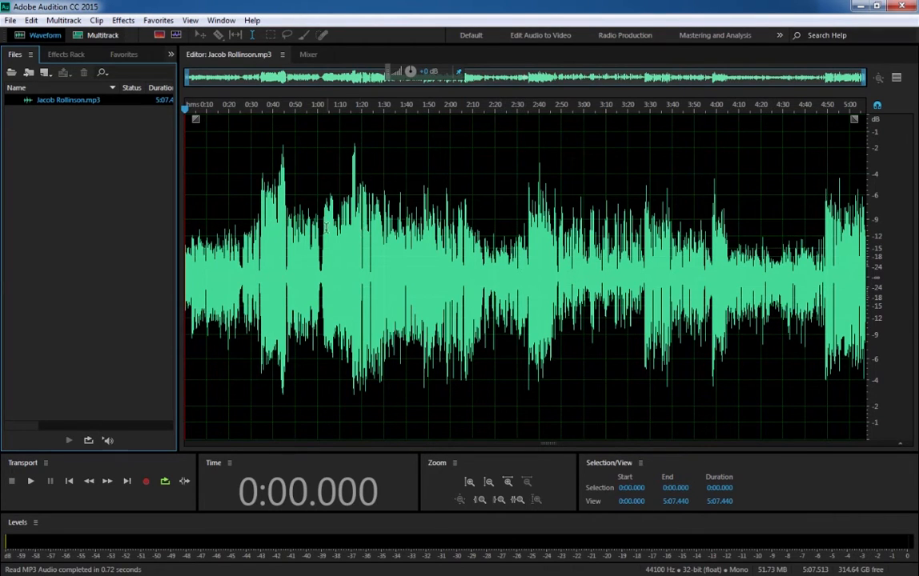
- Open Match Loudness in an enlarged window and add the loaded MP3 file to its list
{"action": "left_click", "coordinate": [231, 25]}
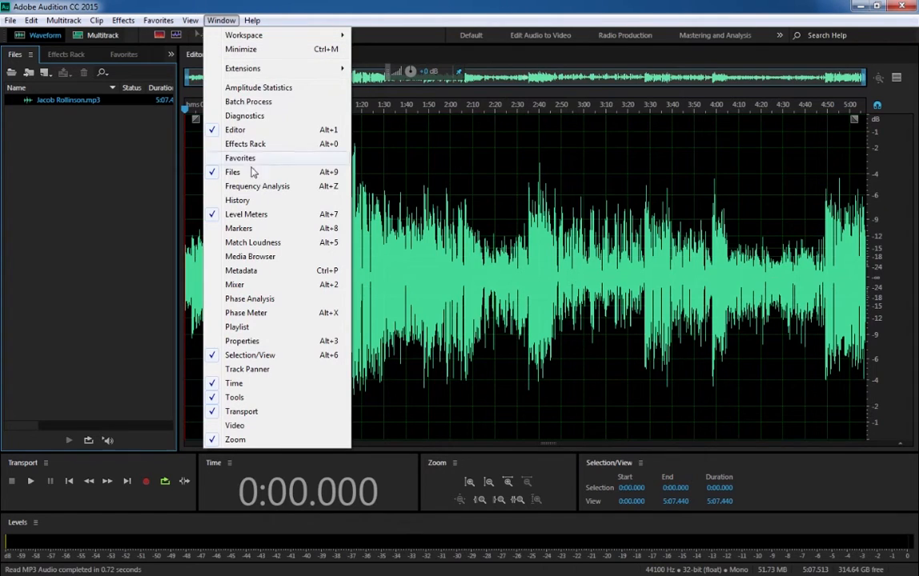
{"action": "left_click", "coordinate": [227, 244]}
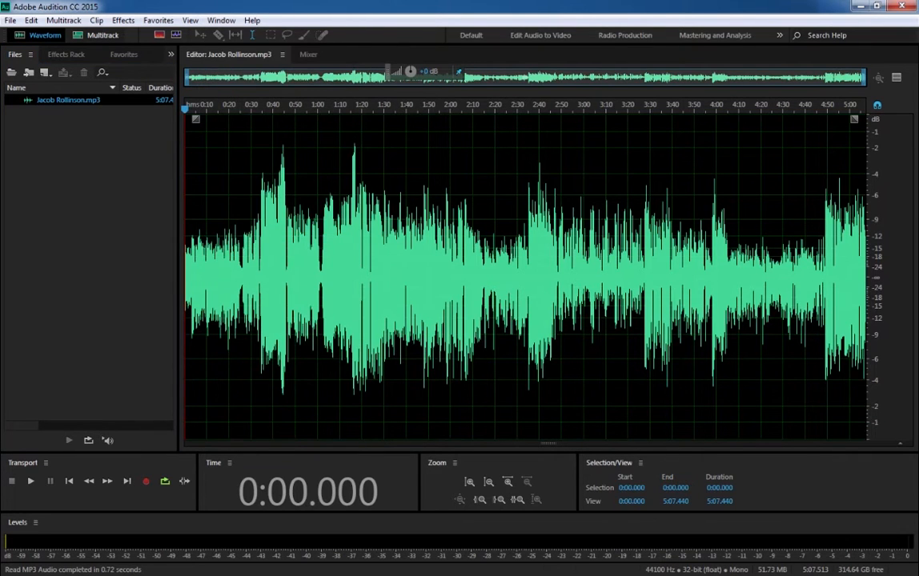
{"action": "left_click_drag", "start_coordinate": [190, 262], "coordinate": [305, 127]}
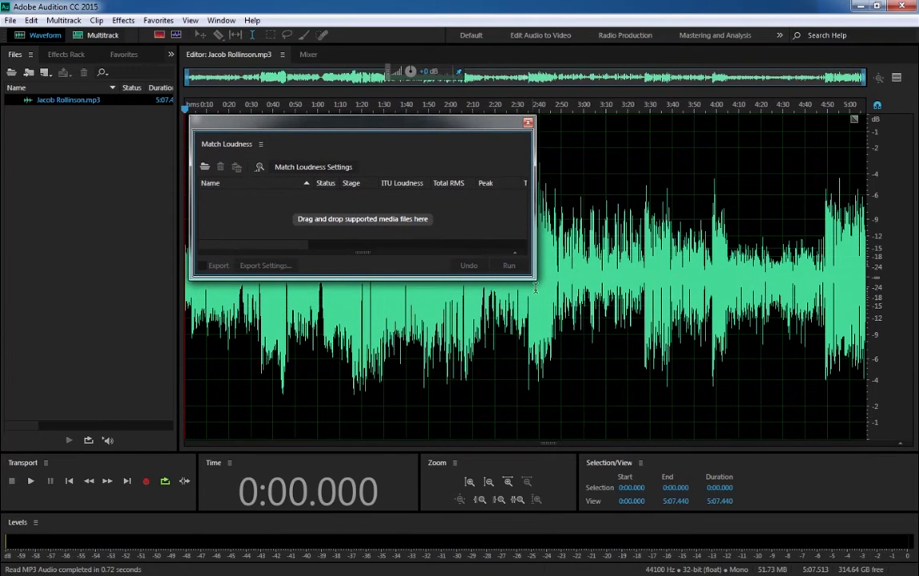
{"action": "left_click_drag", "start_coordinate": [541, 285], "coordinate": [609, 404]}
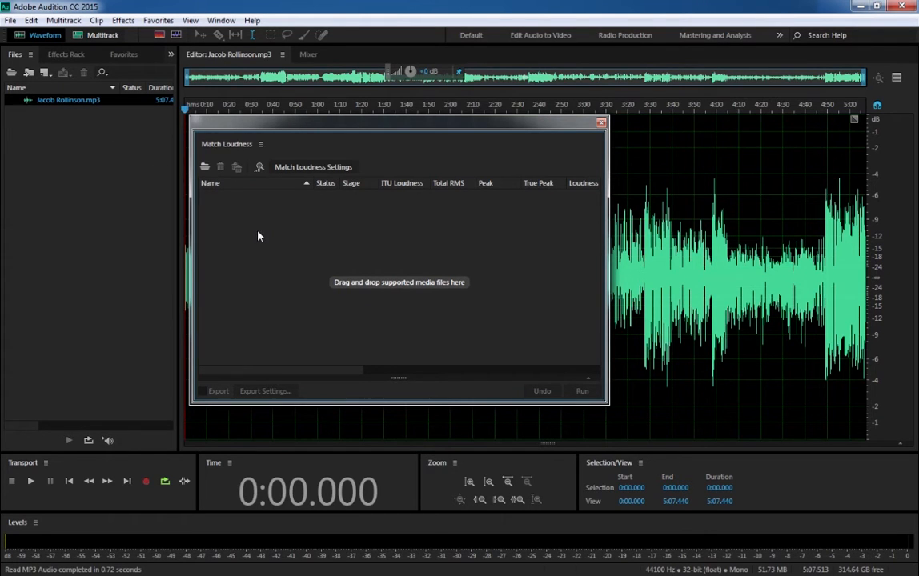
{"action": "left_click_drag", "start_coordinate": [61, 103], "coordinate": [317, 265]}
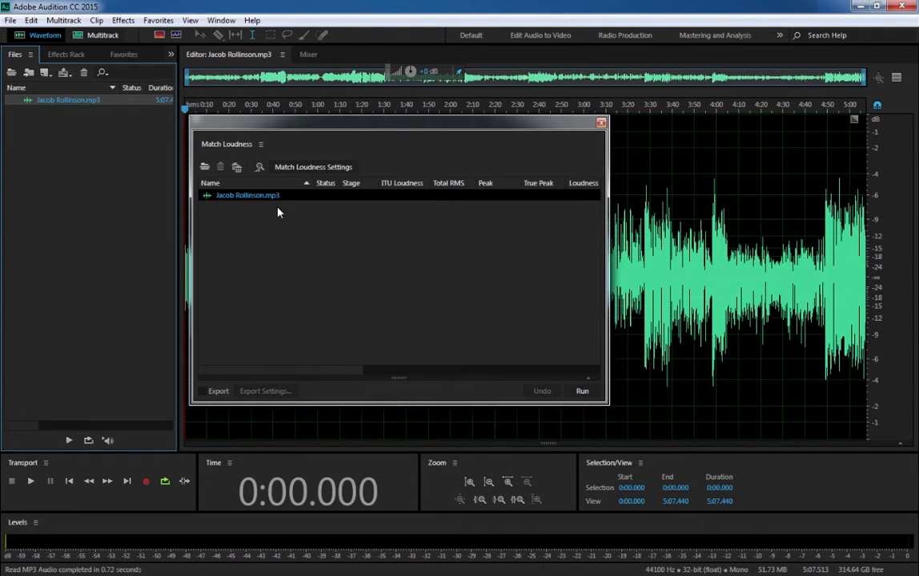
- Match the file's loudness to a target of -19 LUFS using ITU-R BS.1770-3 Loudness, and close the Match Loudness window
{"action": "left_click", "coordinate": [324, 168]}
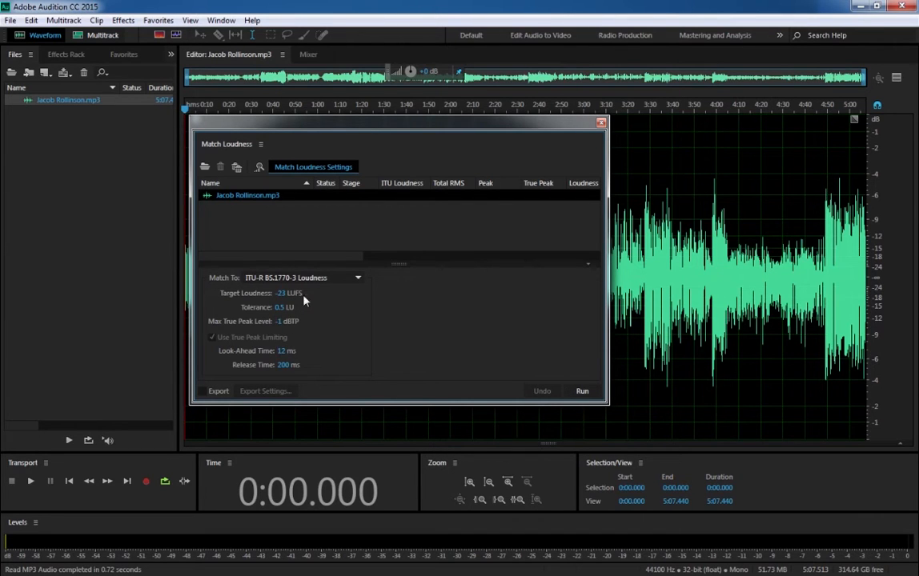
{"action": "left_click_drag", "start_coordinate": [296, 112], "coordinate": [123, 77]}
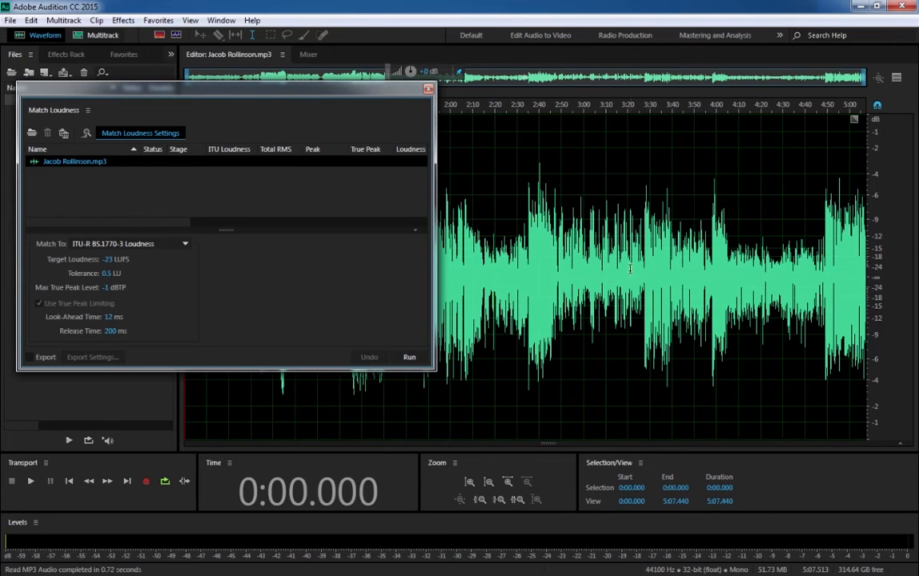
{"action": "left_click", "coordinate": [108, 260]}
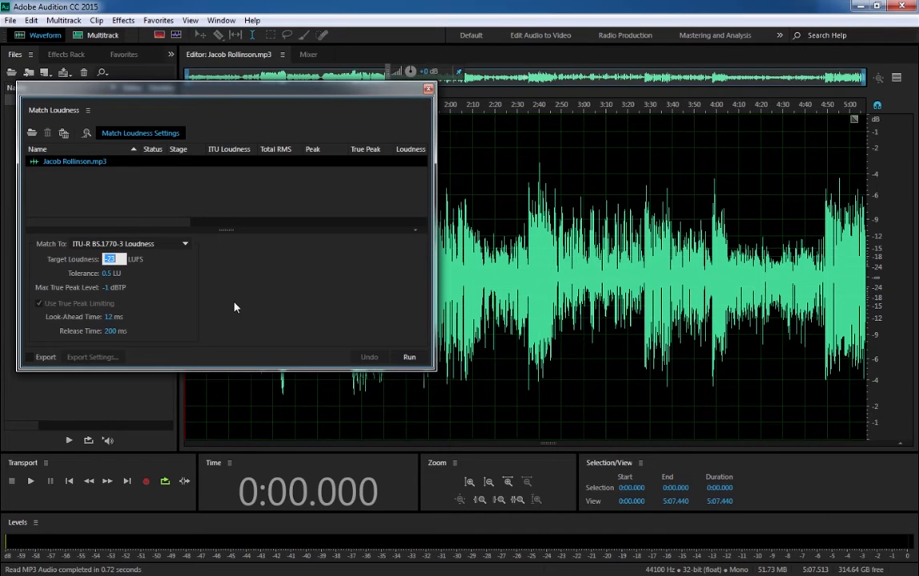
{"action": "type", "text": "-19"}
{"action": "left_click", "coordinate": [409, 358]}
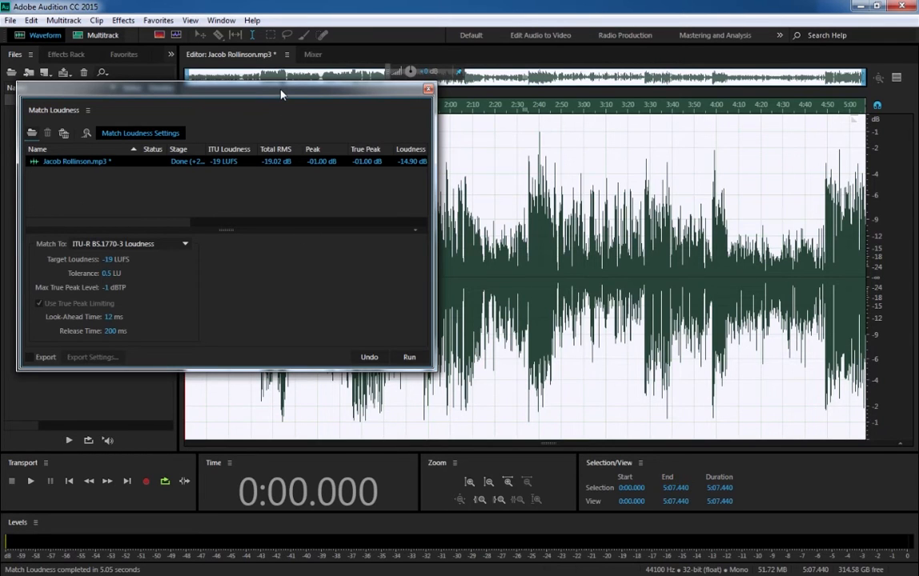
{"action": "left_click_drag", "start_coordinate": [280, 95], "coordinate": [428, 126]}
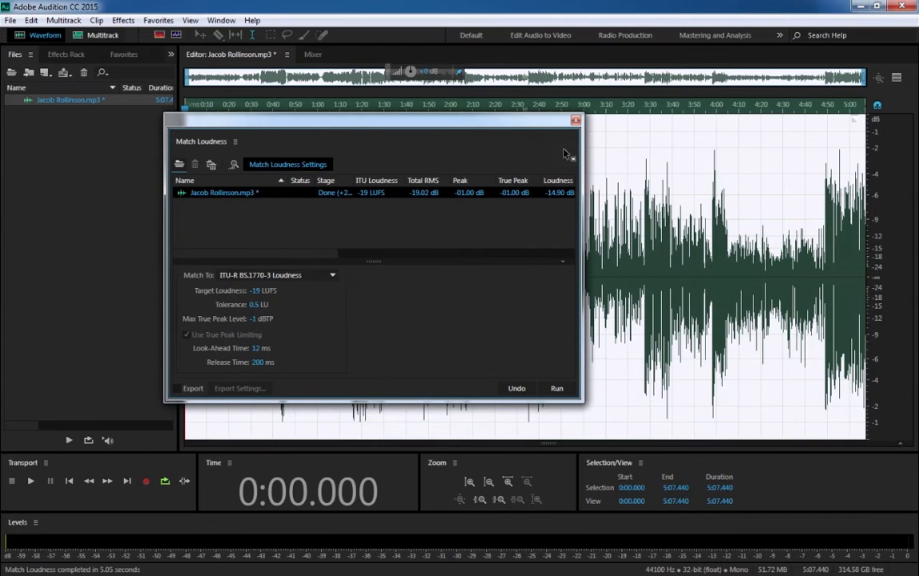
{"action": "left_click", "coordinate": [575, 121]}
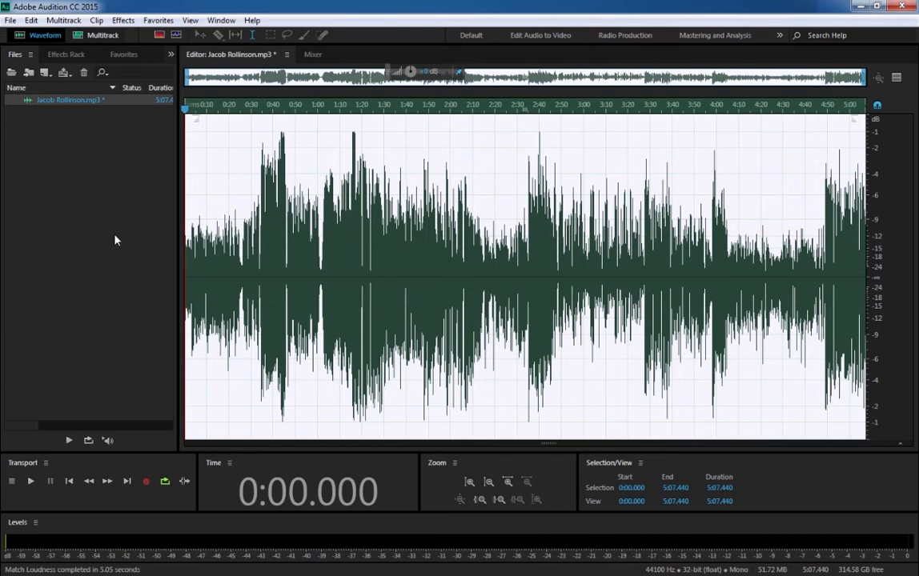
- Show the audio file's metadata with enough width to read it, and display its ID3 tags
{"action": "left_click", "coordinate": [215, 21]}
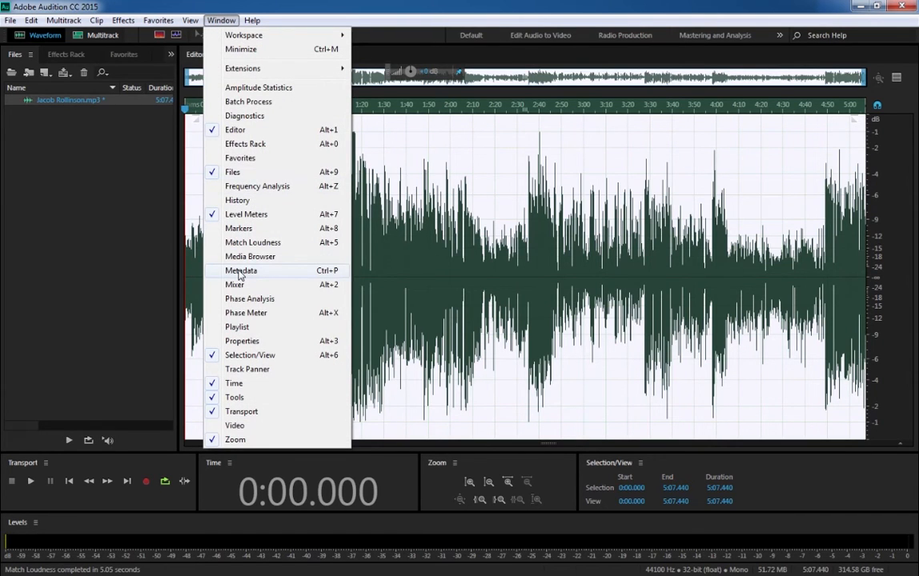
{"action": "left_click", "coordinate": [240, 271]}
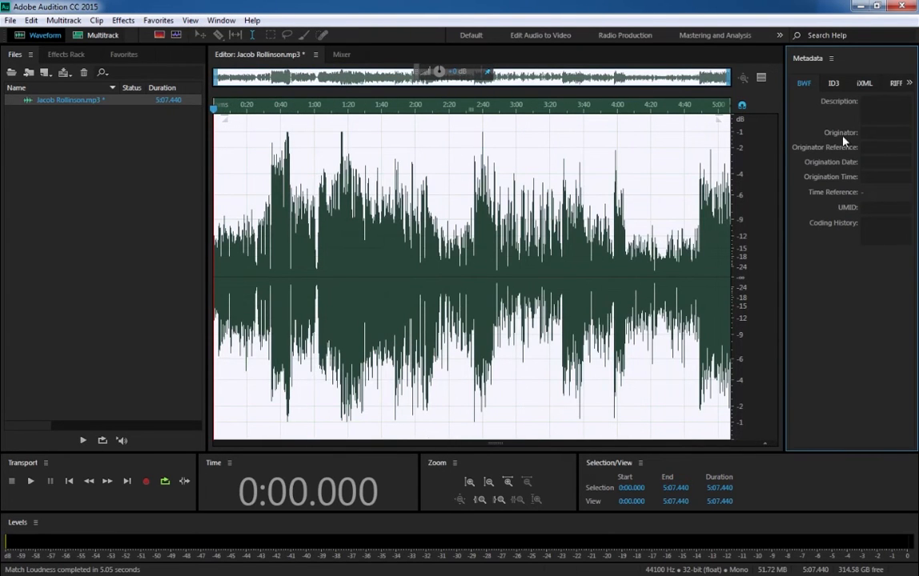
{"action": "left_click_drag", "start_coordinate": [784, 205], "coordinate": [600, 219]}
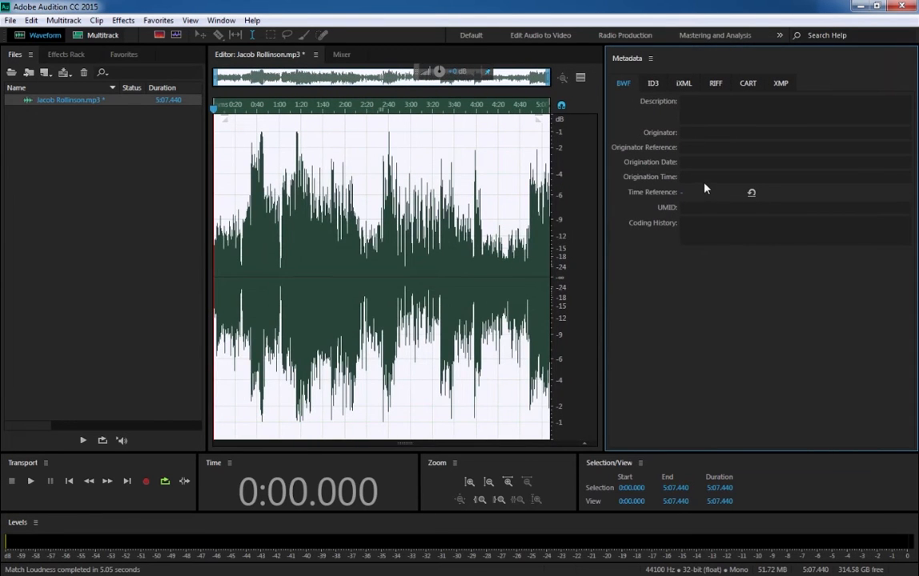
{"action": "left_click", "coordinate": [653, 84]}
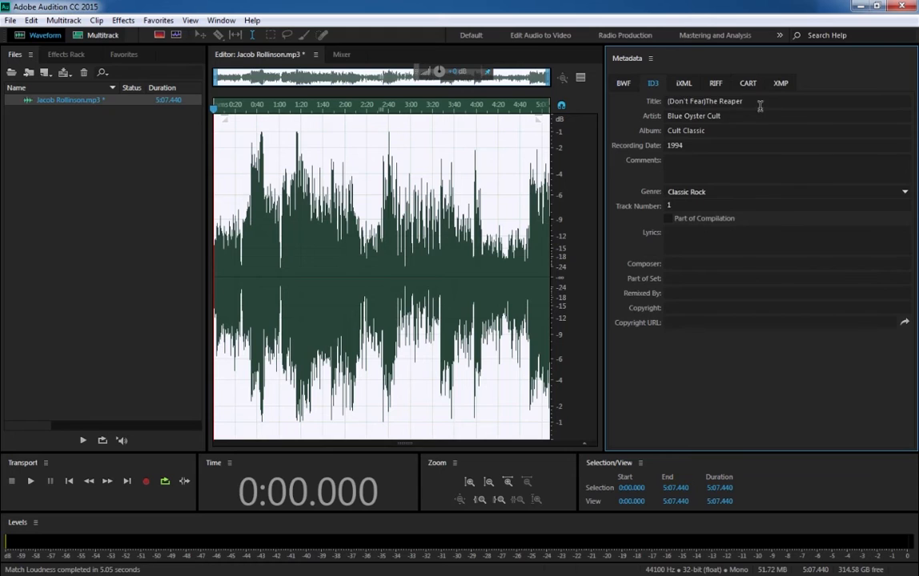
- Clear the ID3 title, artist, album and genre tags of the audio file
{"action": "left_click", "coordinate": [681, 98]}
{"action": "key", "text": "Delete"}
{"action": "key", "text": "Tab"}
{"action": "key", "text": "Delete"}
{"action": "key", "text": "Tab"}
{"action": "key", "text": "Delete"}
{"action": "key", "text": "Tab"}
{"action": "key", "text": "Delete"}
{"action": "key", "text": "Tab"}
{"action": "key", "text": "Tab"}
{"action": "key", "text": "Delete"}
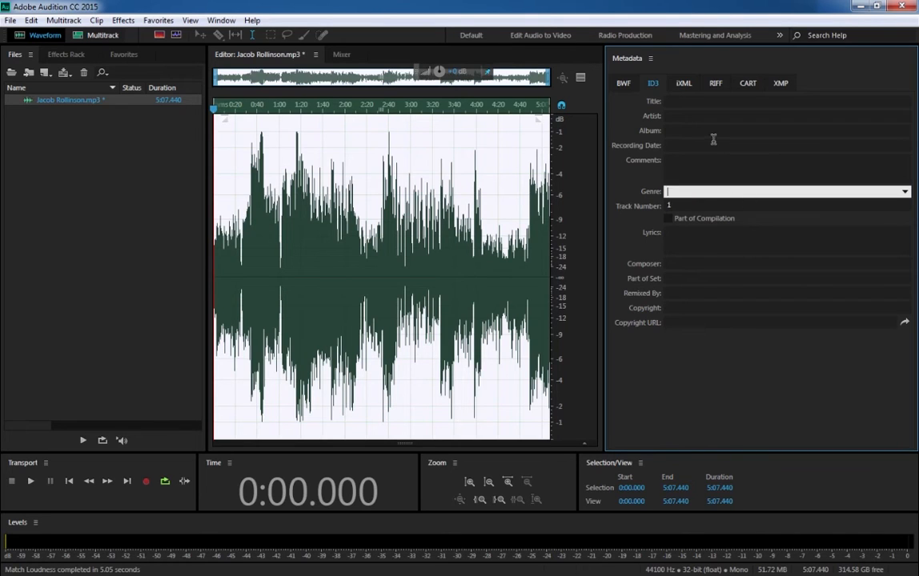
{"action": "left_click", "coordinate": [710, 131]}
- Set the ID3 title to the presenter's first name in the possessive plus "Podcast", and enter the presenter's full name as the artist
{"action": "left_click", "coordinate": [679, 102]}
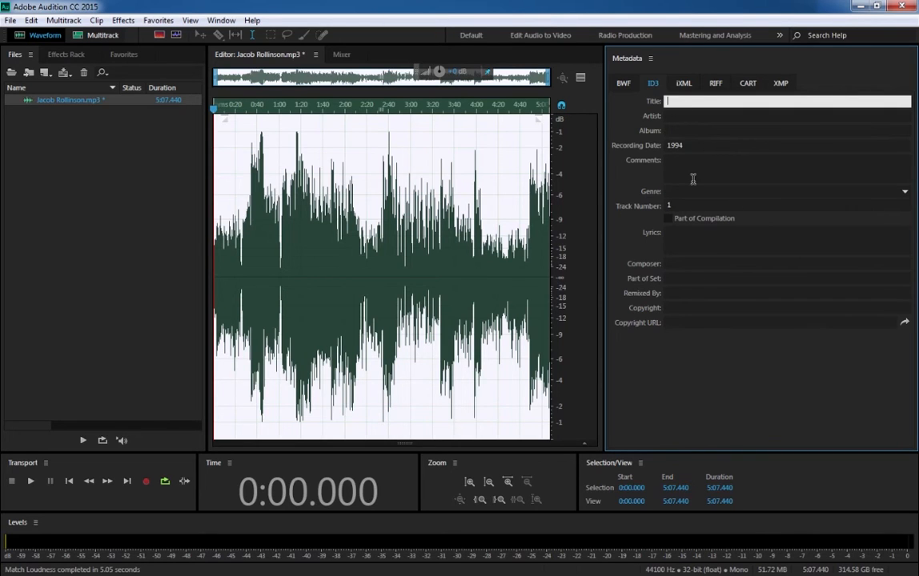
{"action": "type", "text": "Bob"}
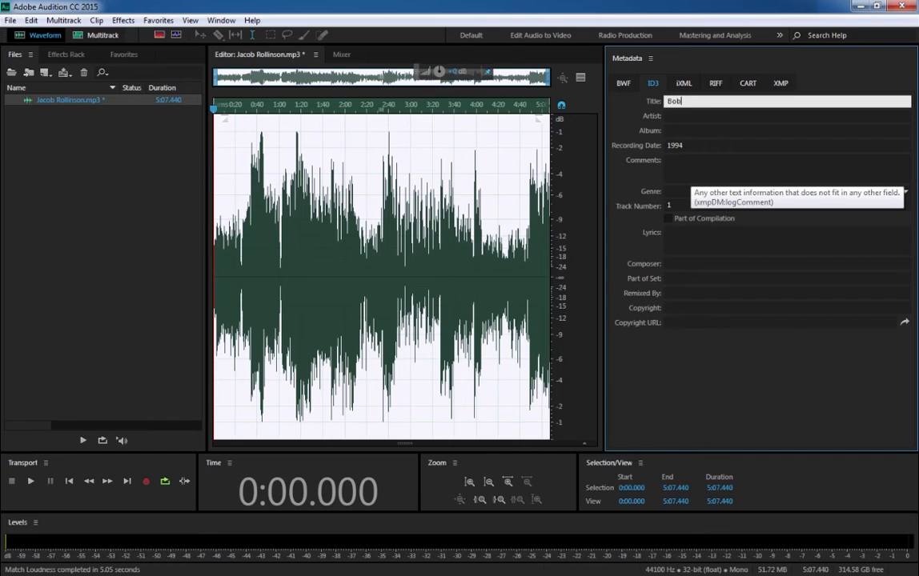
{"action": "type", "text": "'s Podcast"}
{"action": "left_click", "coordinate": [688, 120]}
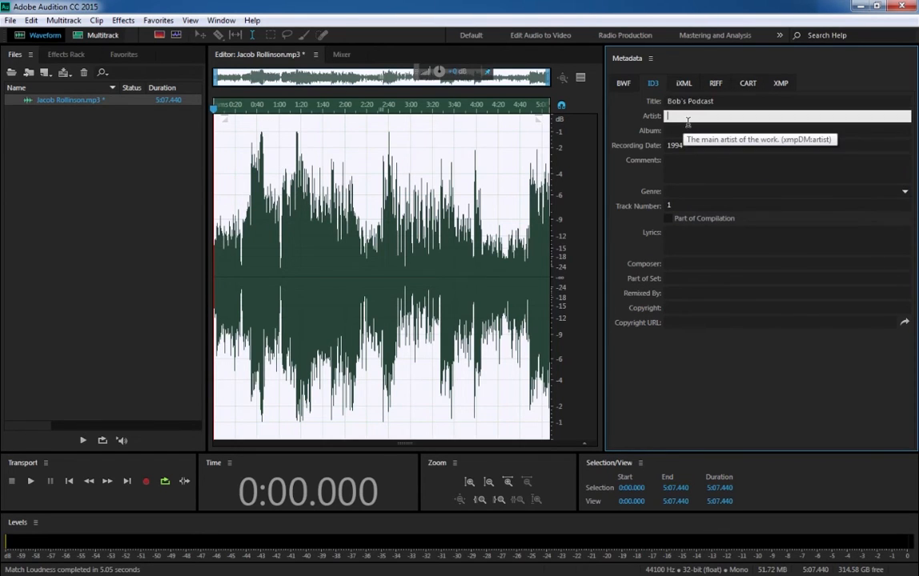
{"action": "type", "text": "Bob Walmsley"}
{"action": "left_click", "coordinate": [727, 409]}
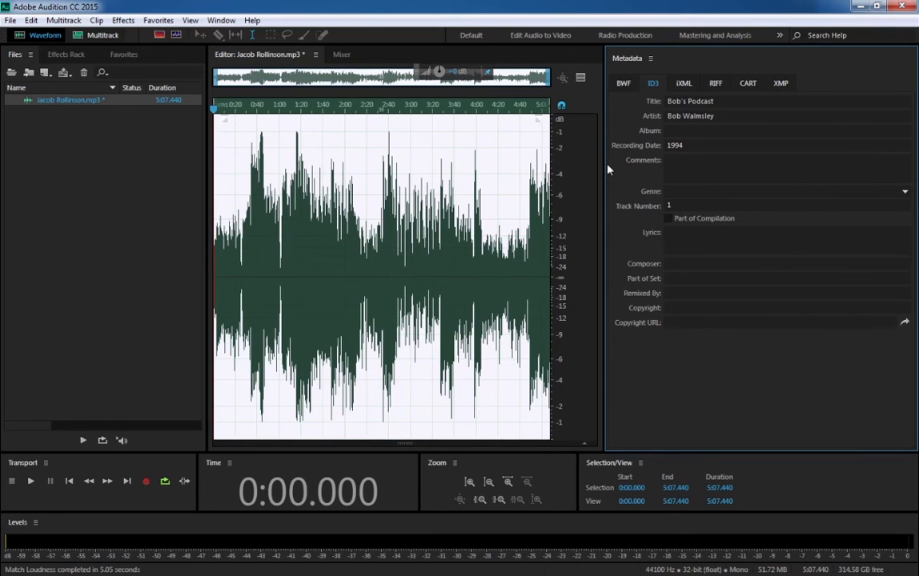
- Give the waveform more room, select all of the audio and start saving the selection as a new file
{"action": "left_click_drag", "start_coordinate": [660, 178], "coordinate": [657, 178]}
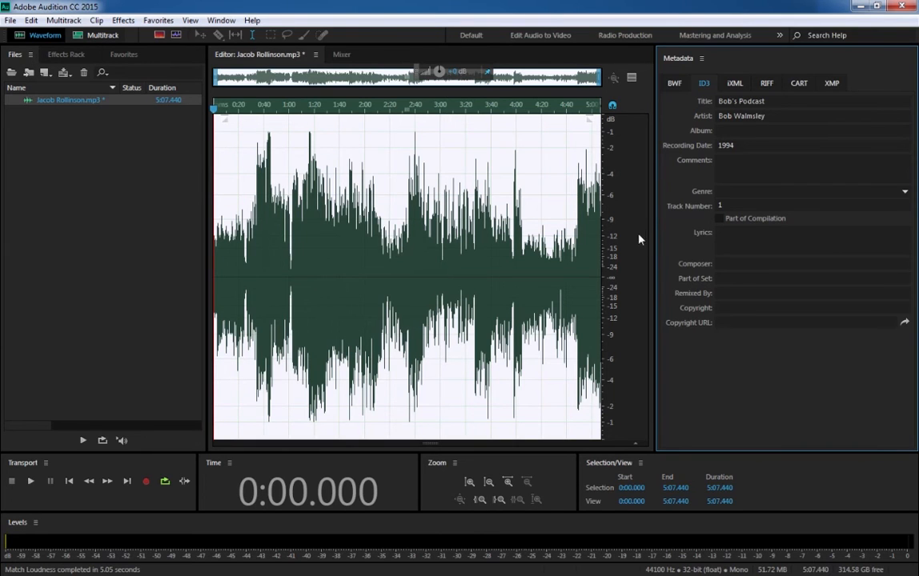
{"action": "left_click", "coordinate": [374, 212]}
{"action": "key", "text": "ctrl+a"}
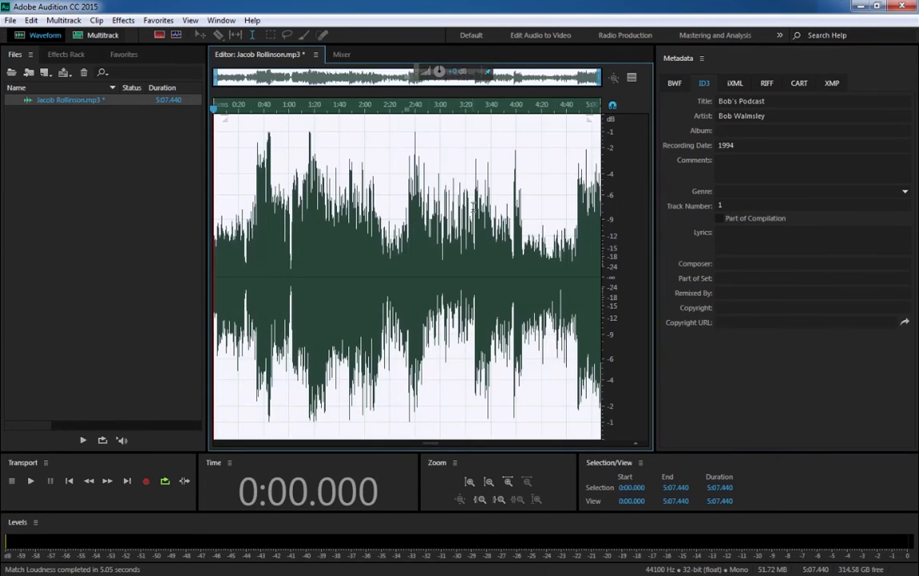
{"action": "right_click", "coordinate": [401, 247]}
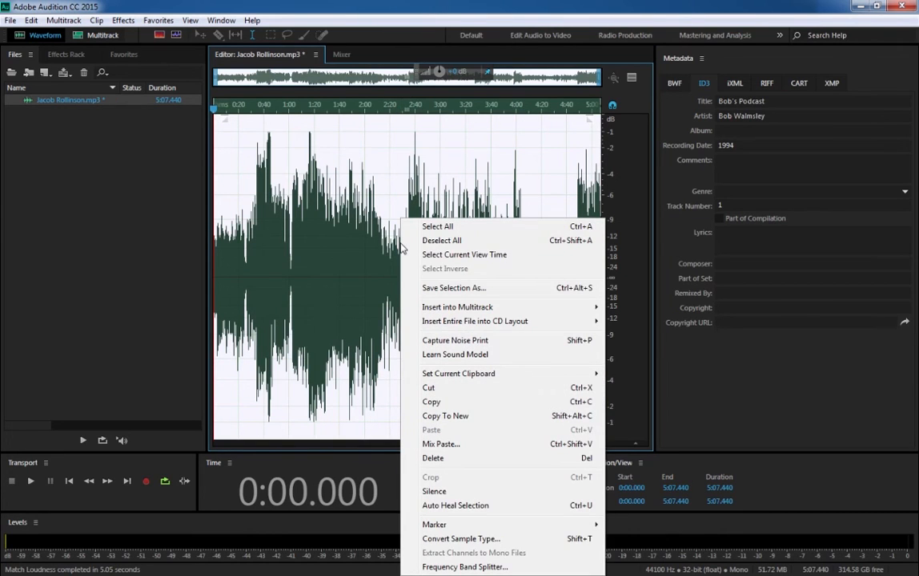
{"action": "left_click", "coordinate": [447, 289]}
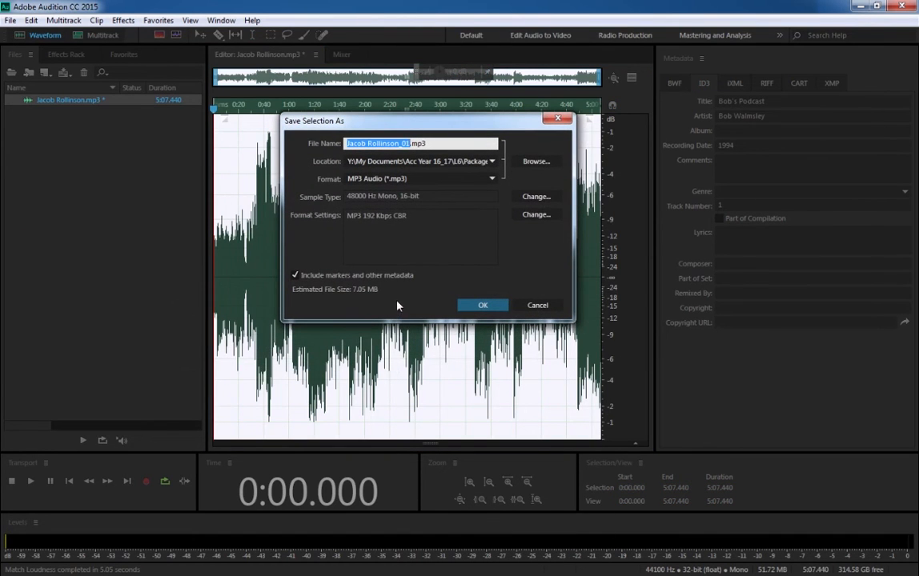
- Set the save location for the selection to Y:\My Documents, keeping the suggested file name
{"action": "left_click", "coordinate": [537, 161]}
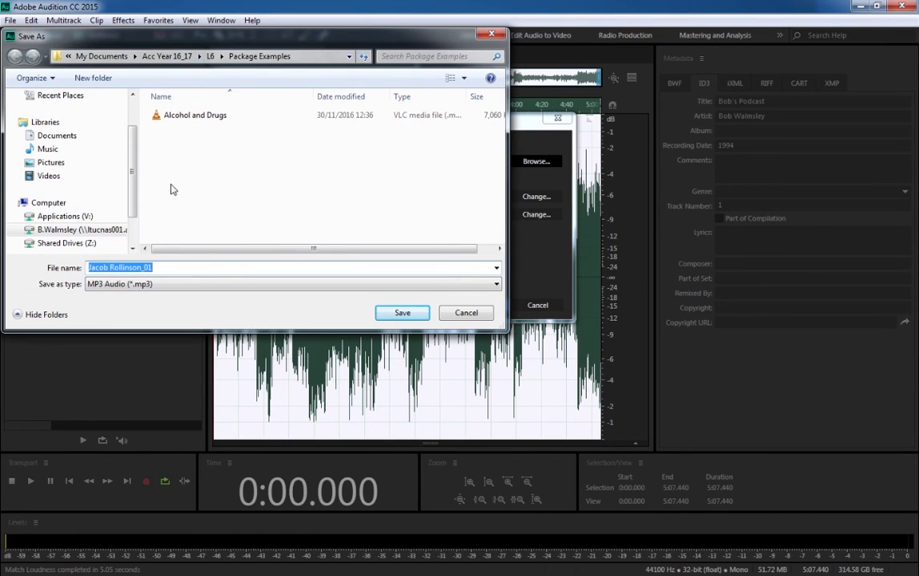
{"action": "left_click", "coordinate": [88, 230]}
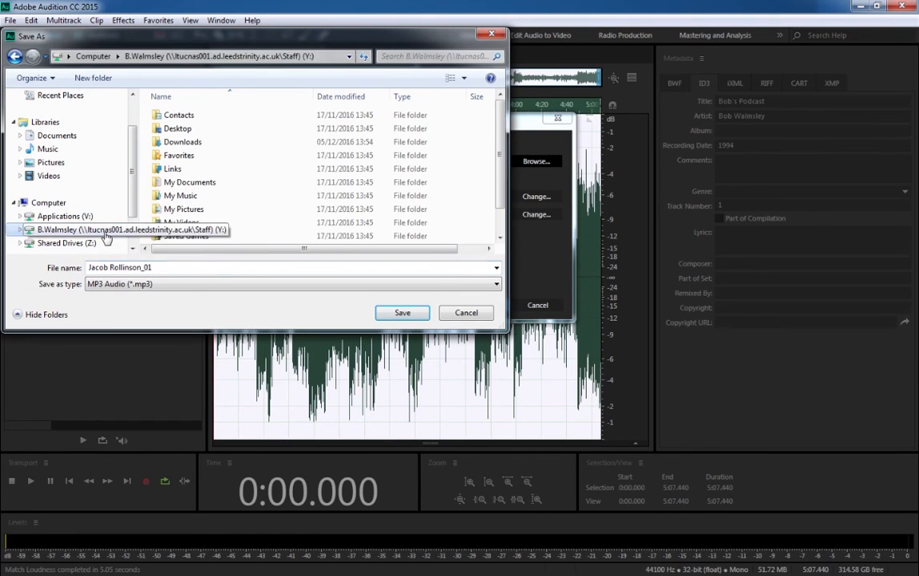
{"action": "double_click", "coordinate": [192, 183]}
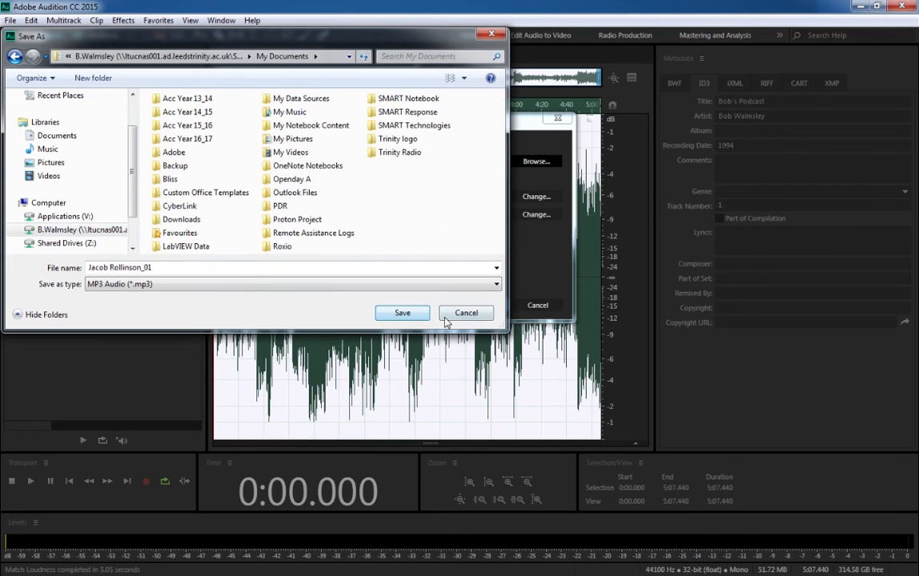
{"action": "left_click", "coordinate": [402, 313]}
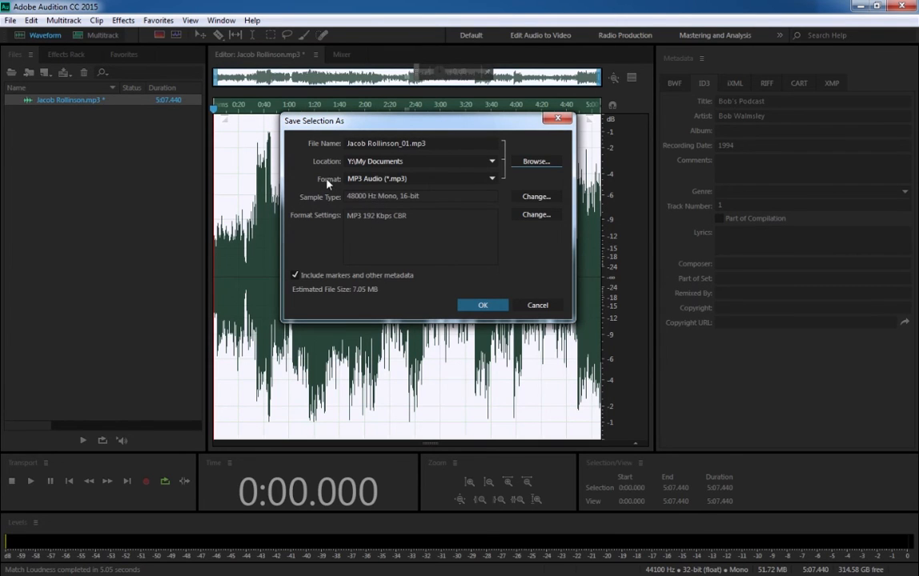
- Save the selection in MP3 Audio format with its metadata, accepting the compressed lossy format
{"action": "left_click", "coordinate": [491, 179]}
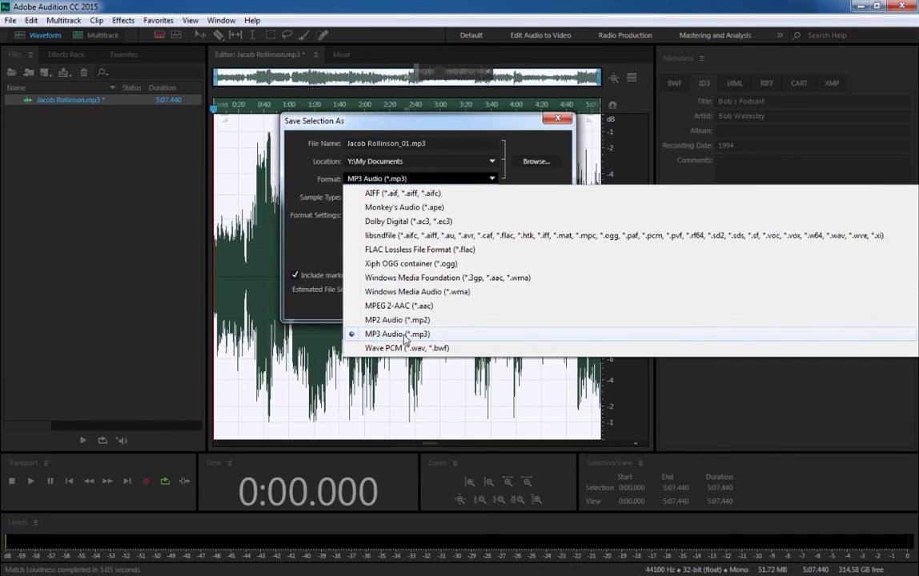
{"action": "left_click", "coordinate": [393, 336]}
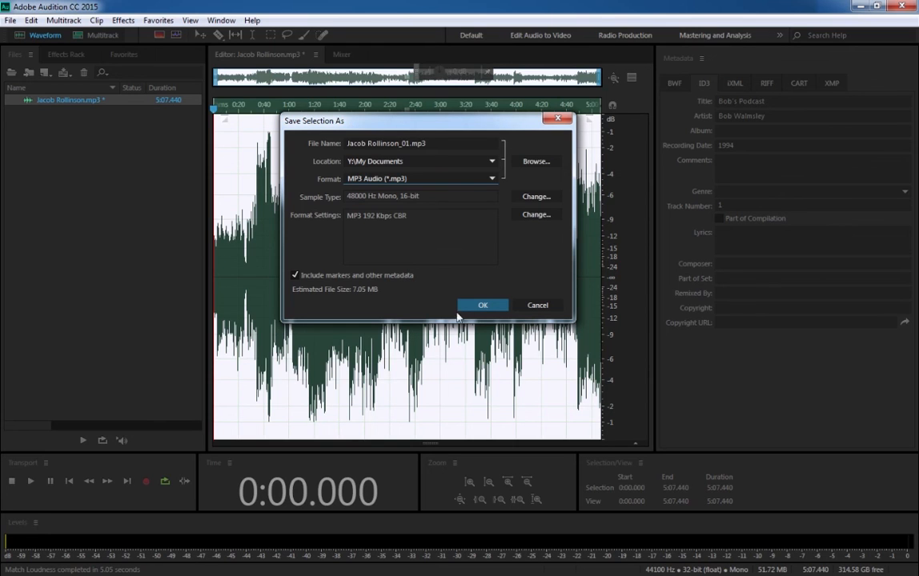
{"action": "left_click", "coordinate": [483, 307]}
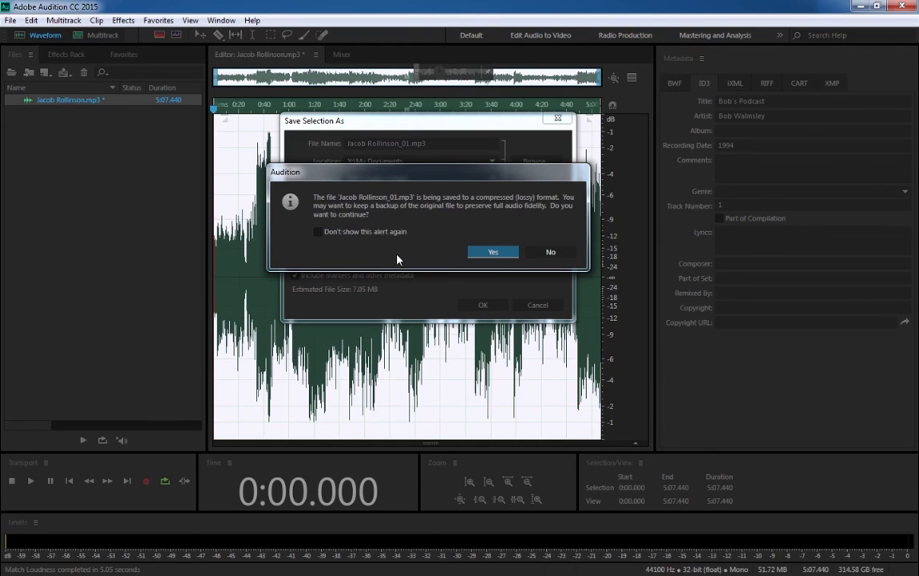
{"action": "left_click", "coordinate": [480, 253]}
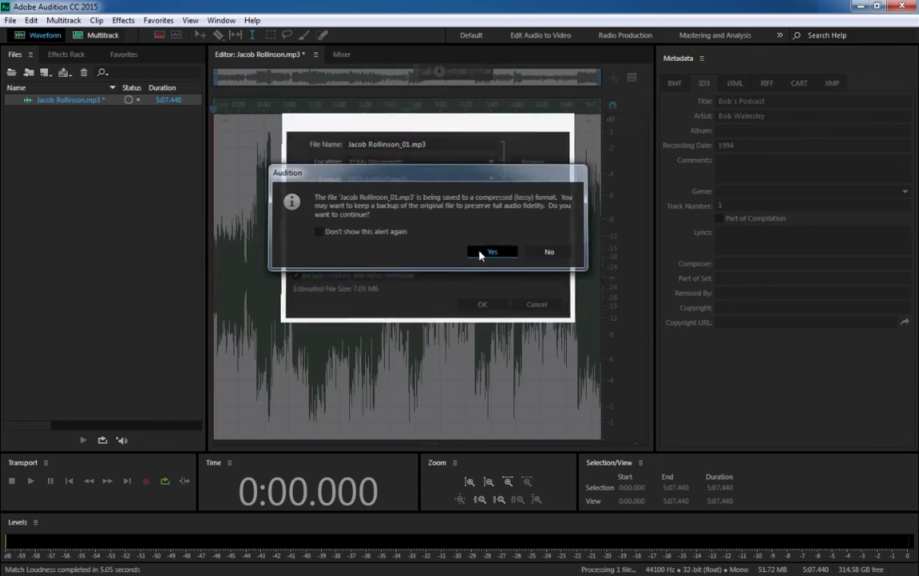